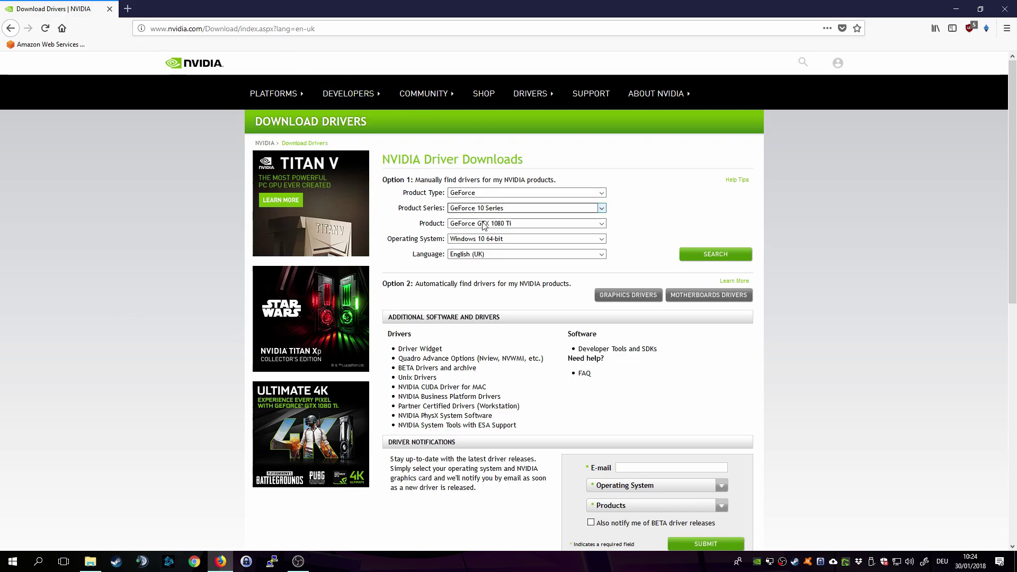
- Search NVIDIA's driver downloads for the GeForce GTX 1080 Ti on Windows 10 64-bit, and close the browser after viewing the driver page
left_click(723, 256)
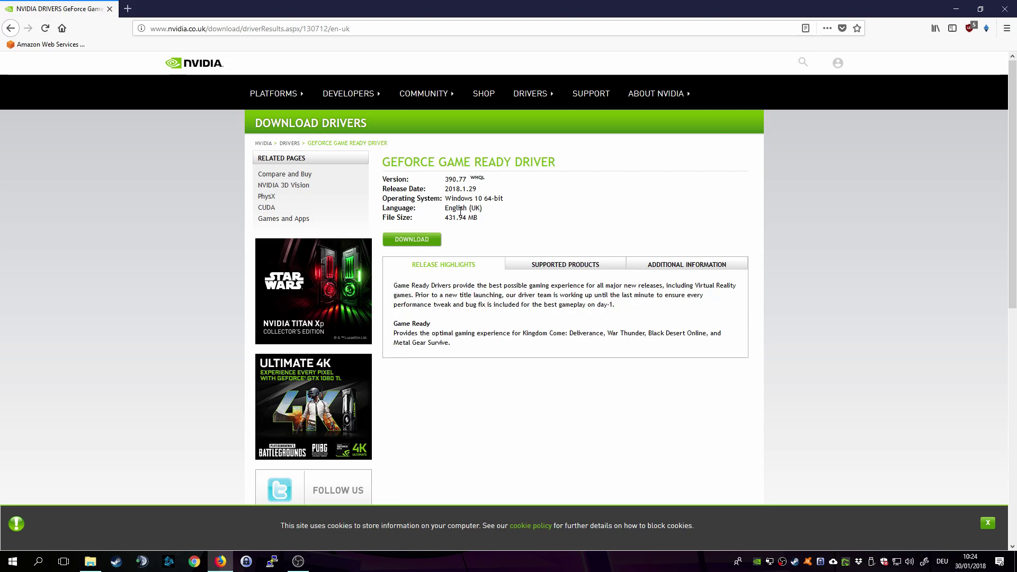
left_click(1005, 9)
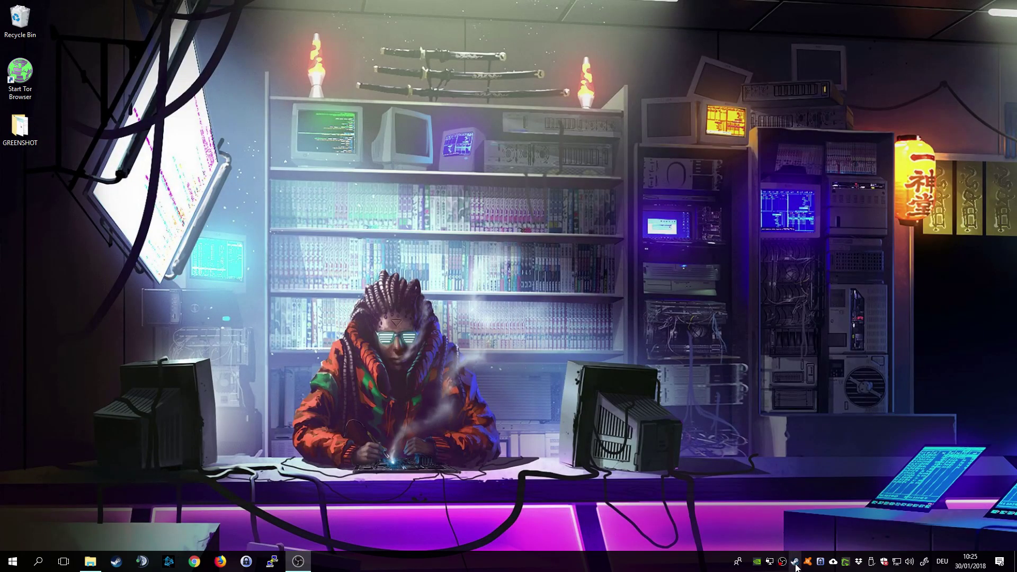
- Switch to Steam and browse the local files of PLAYERUNKNOWN'S BATTLEGROUNDS from the game's properties
double_click(795, 564)
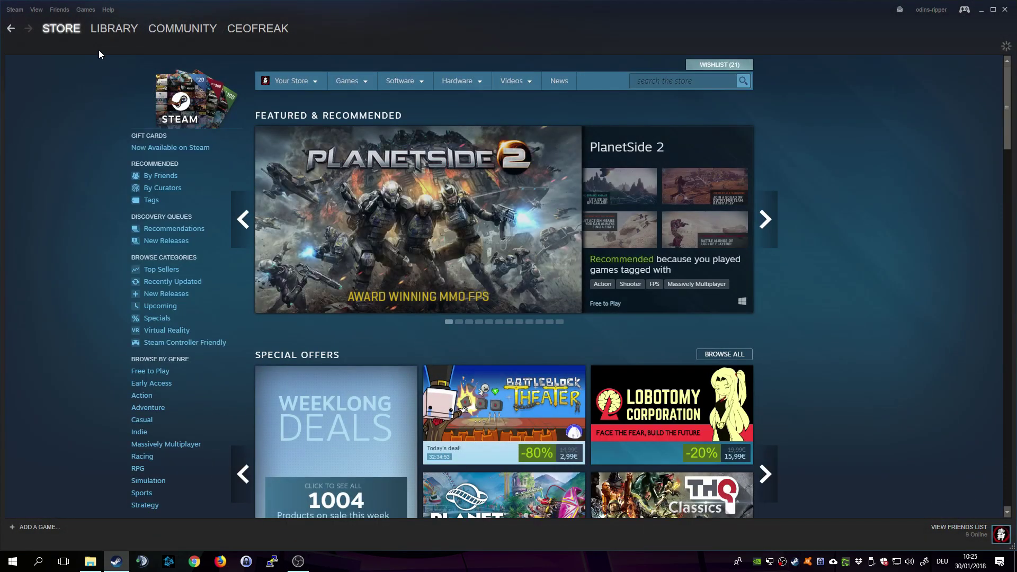
left_click(122, 27)
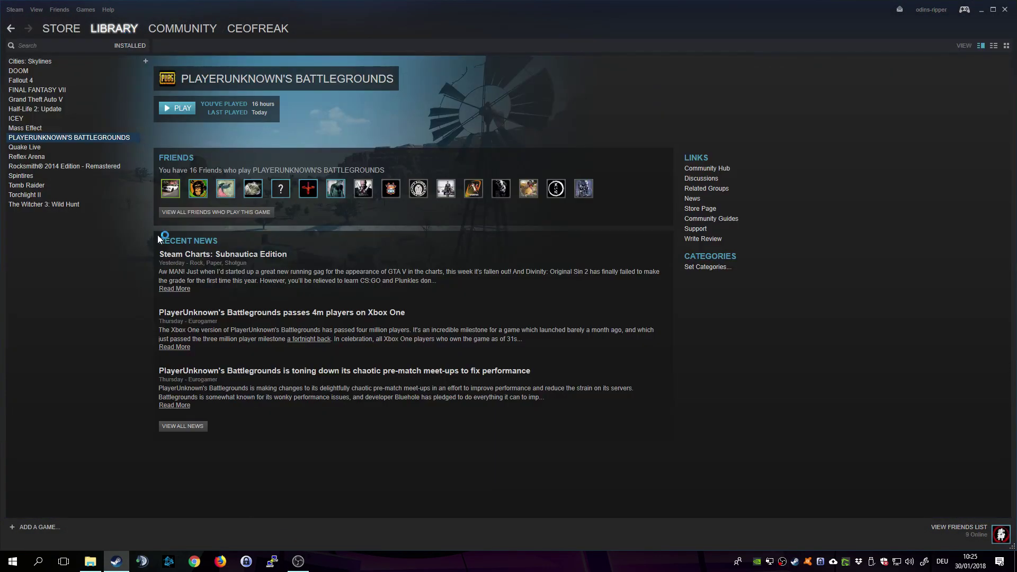
right_click(75, 139)
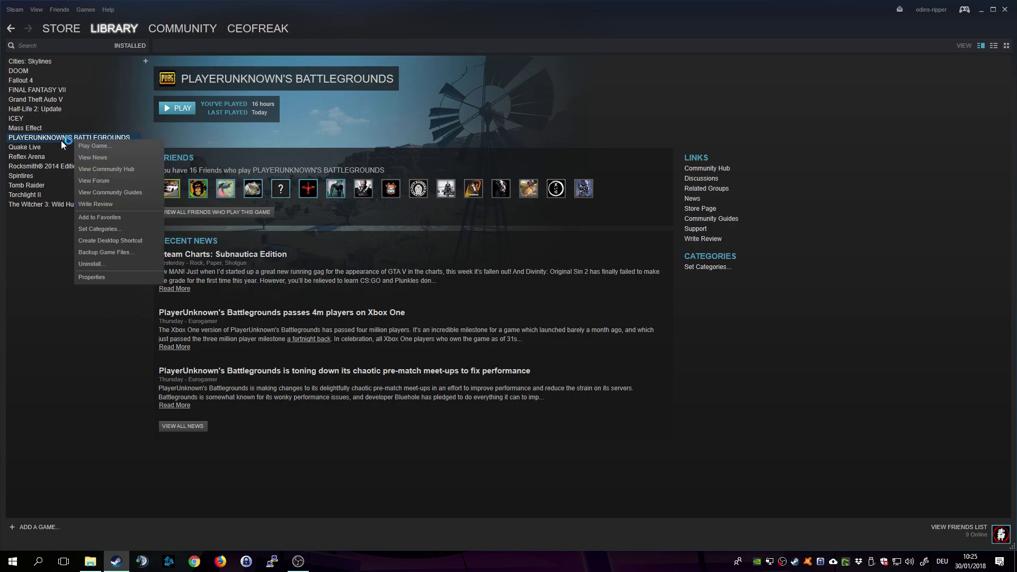
left_click(100, 277)
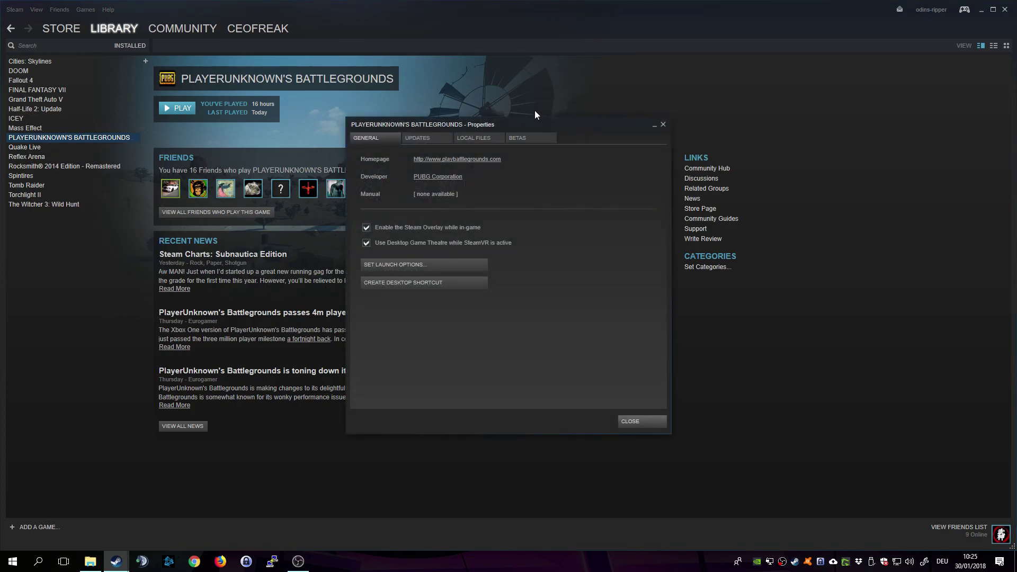
left_click(483, 142)
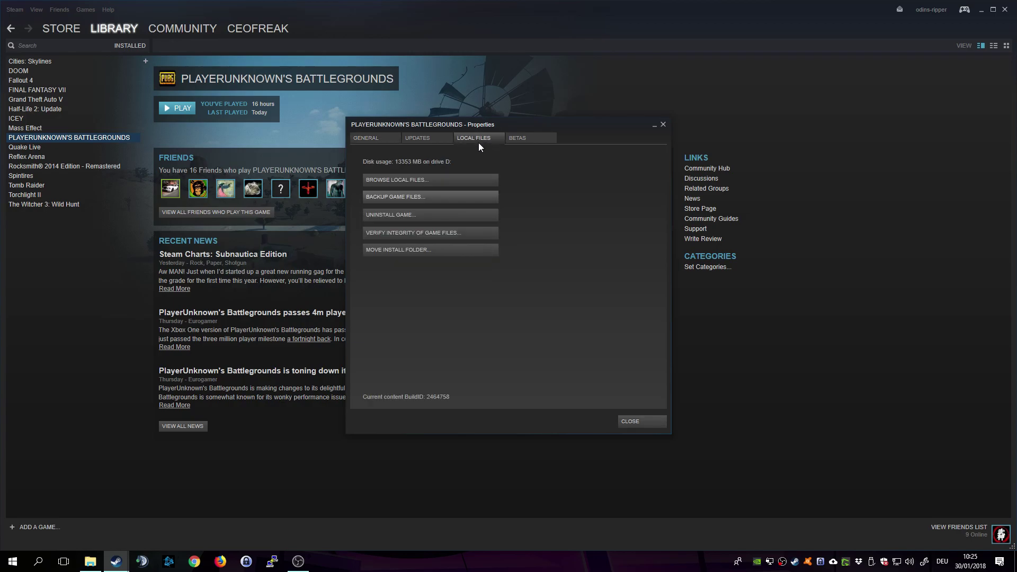
left_click(392, 182)
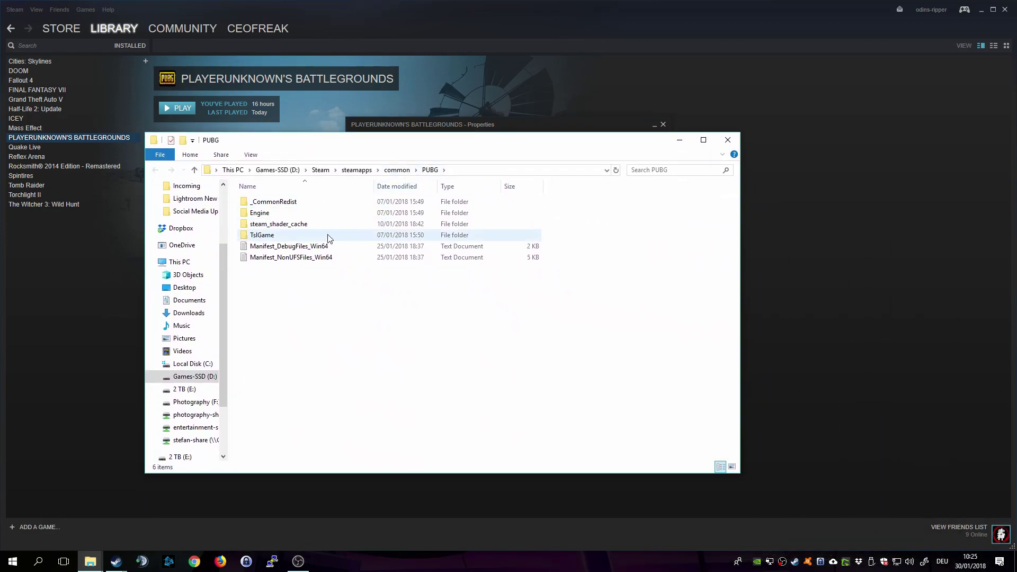
- Open the TslGame\Binaries\Win64 folder inside the PUBG installation folder
mouse_move(271, 243)
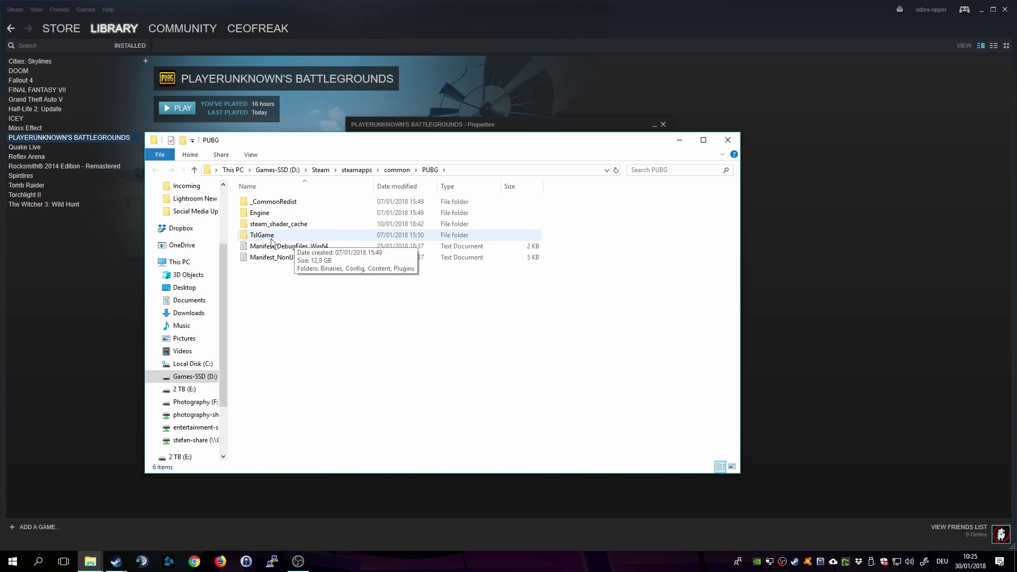
double_click(272, 236)
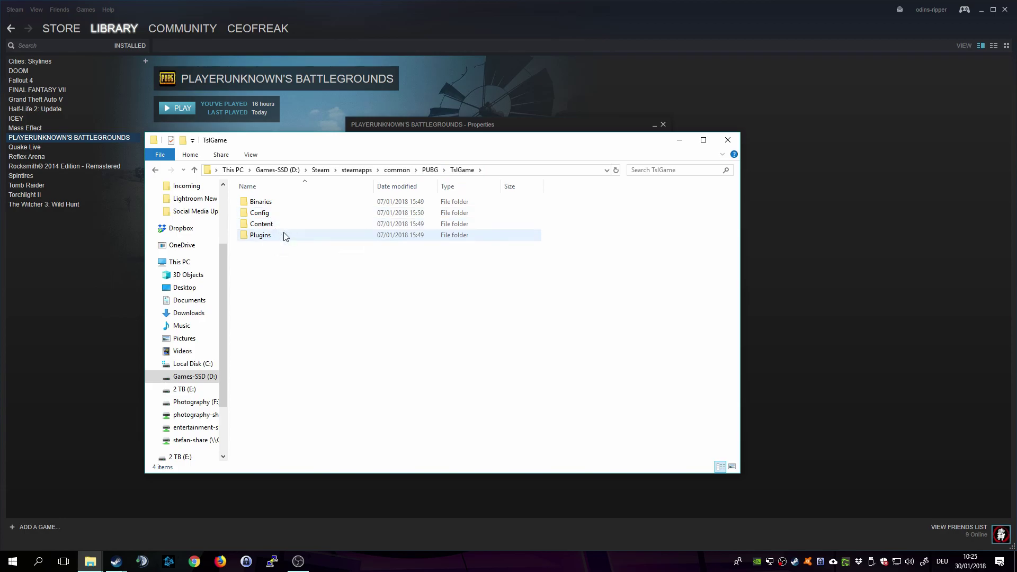
double_click(283, 206)
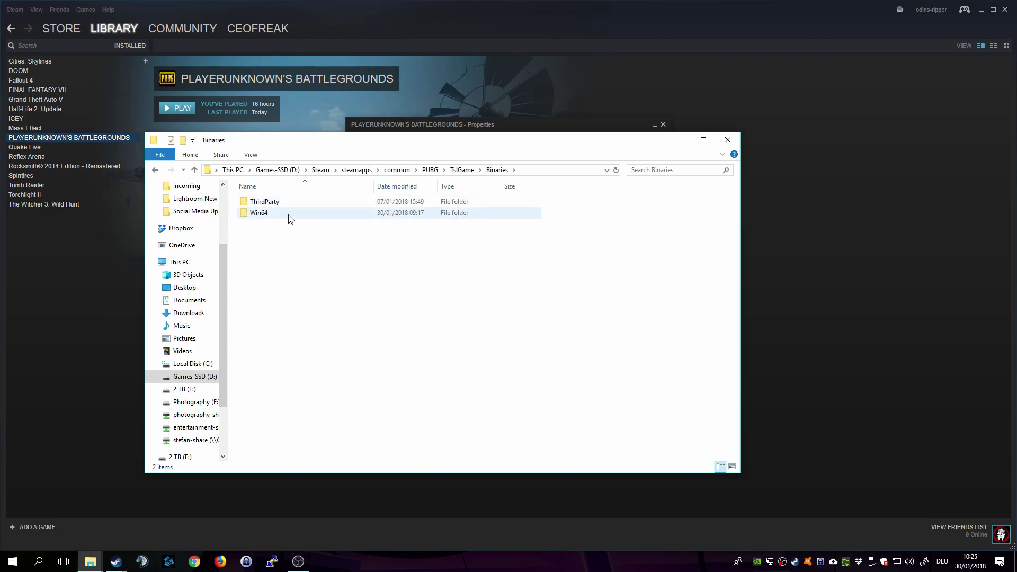
double_click(289, 214)
- Check the full-screen optimisations option in the TslGame application's compatibility settings for all users, and accept the properties
left_click(263, 249)
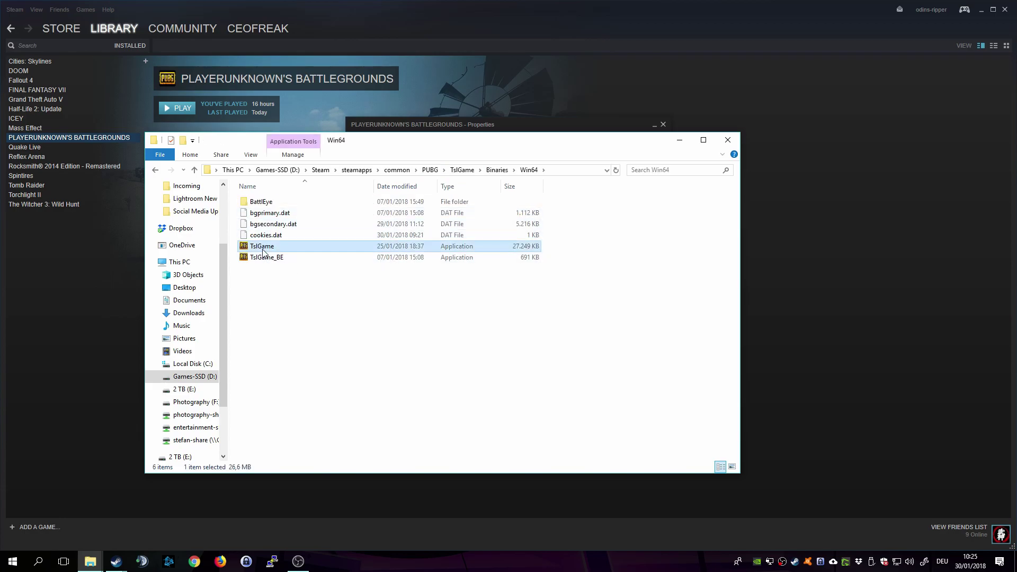
right_click(264, 252)
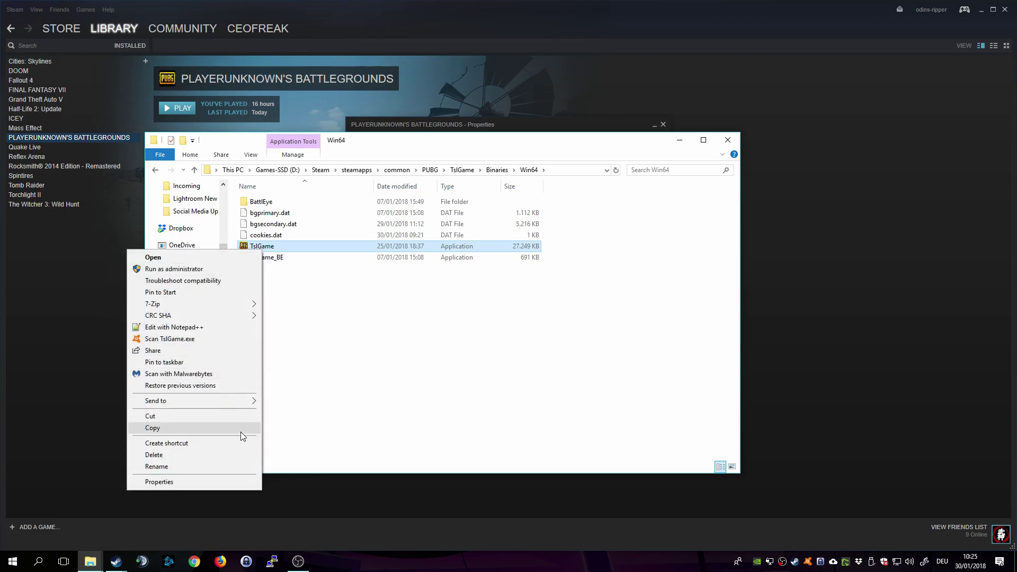
left_click(159, 482)
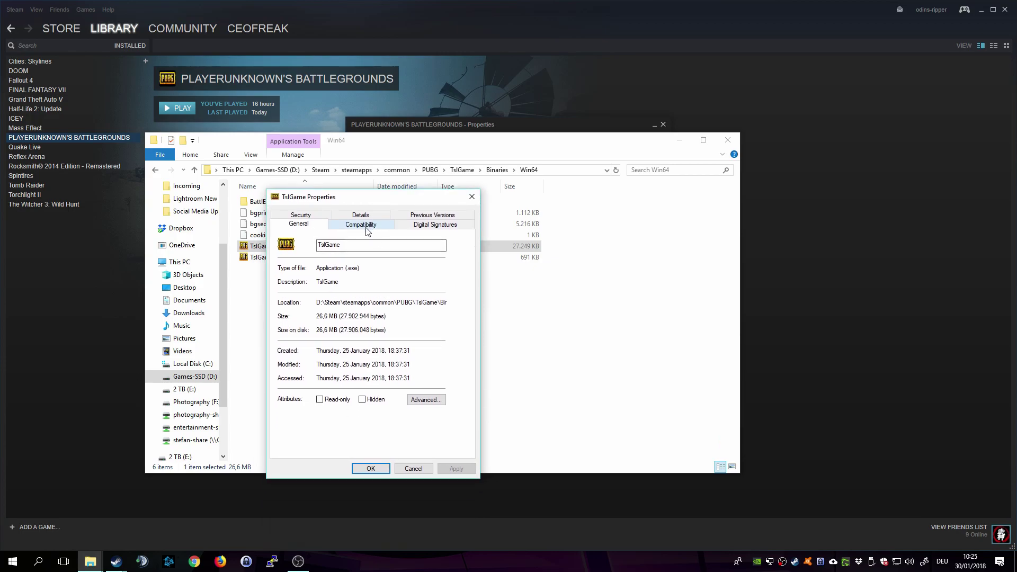
left_click(368, 231)
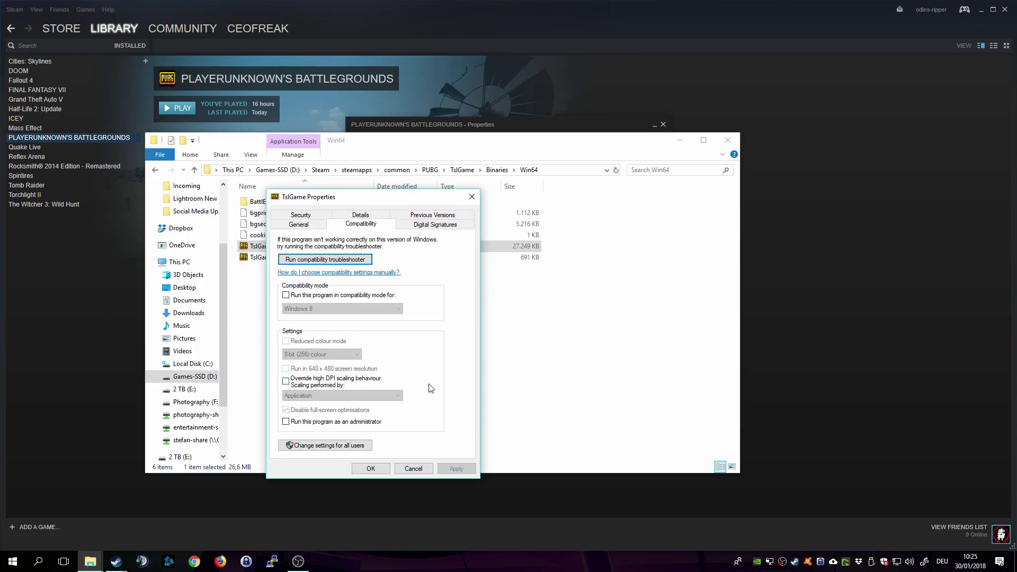
left_click(305, 448)
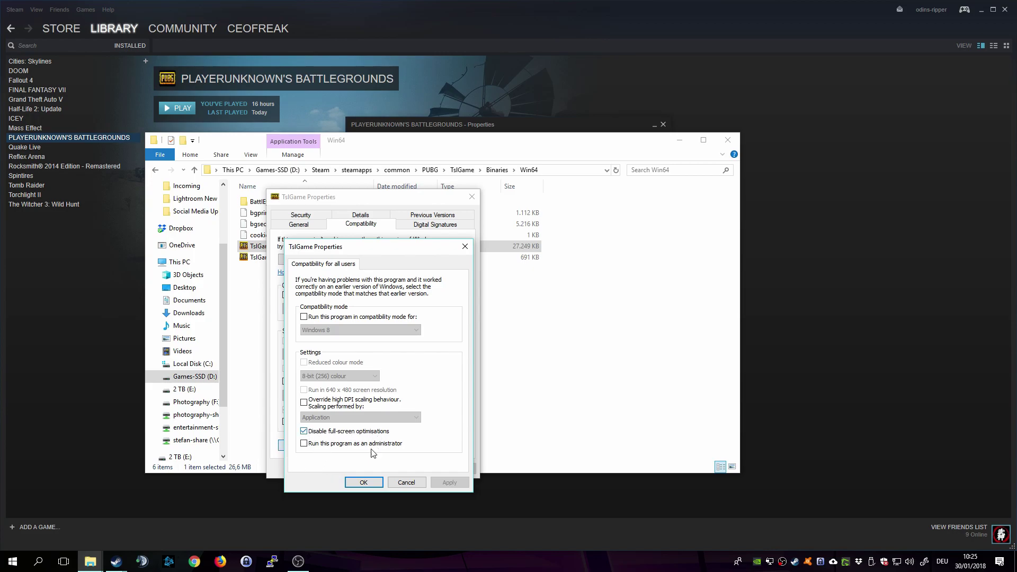
left_click(363, 482)
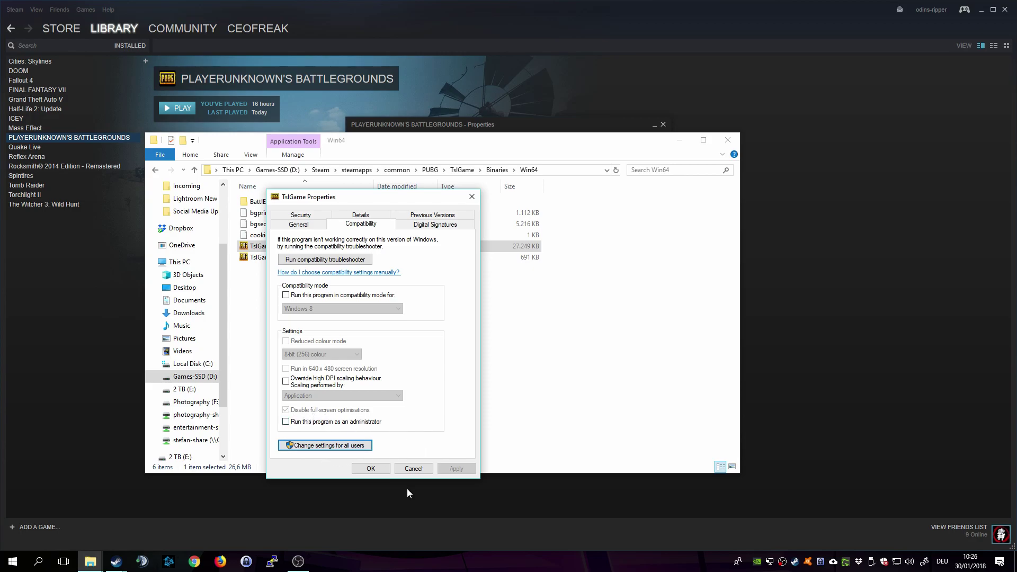
left_click(375, 471)
- Close the Win64 folder, the game's properties and the Steam window
left_click(728, 141)
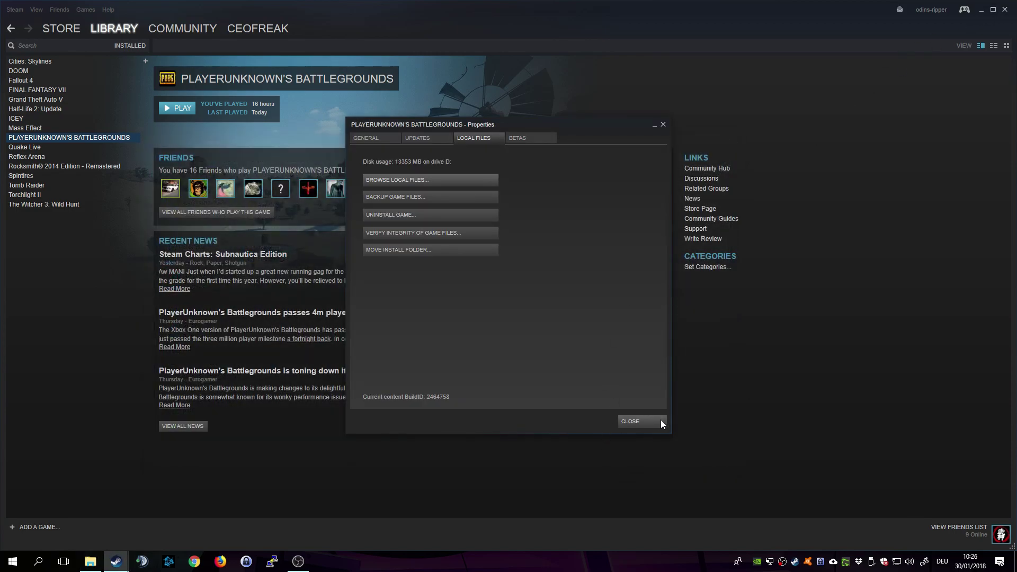
left_click(641, 421)
left_click(1005, 9)
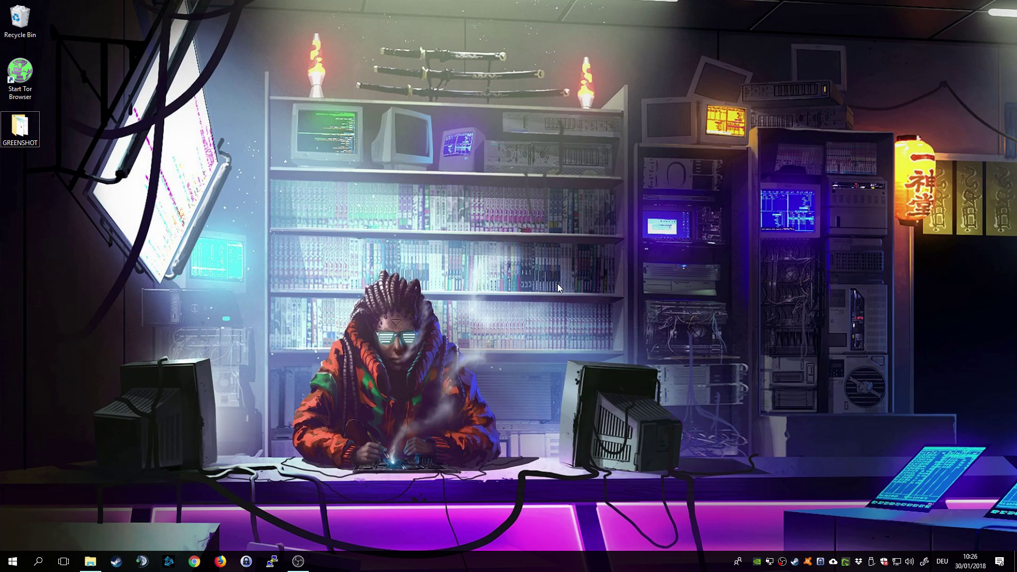
- Search Windows for "game", inspect the Game bar recording setting, and close Settings
key("super")
type("game")
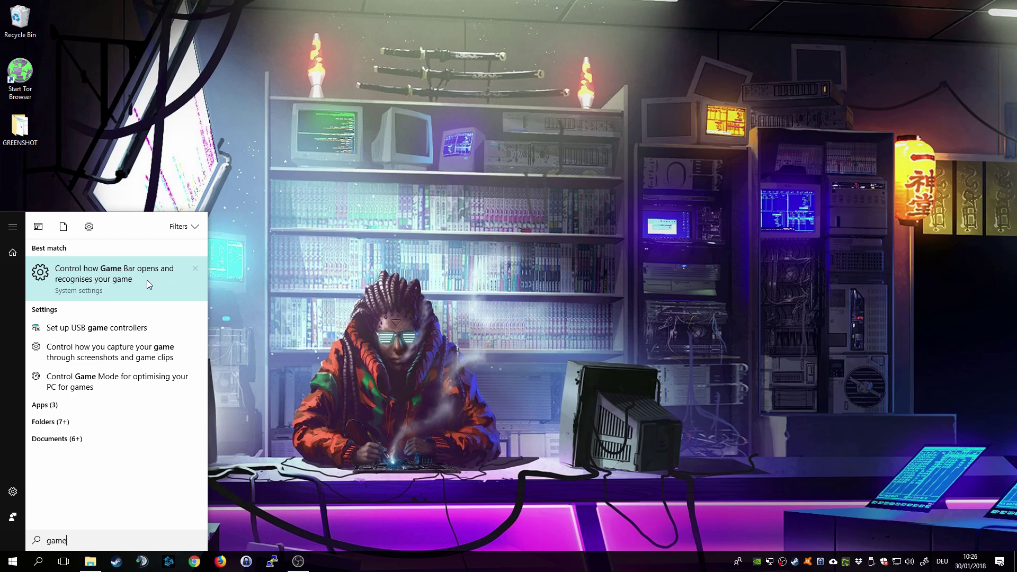
left_click(101, 284)
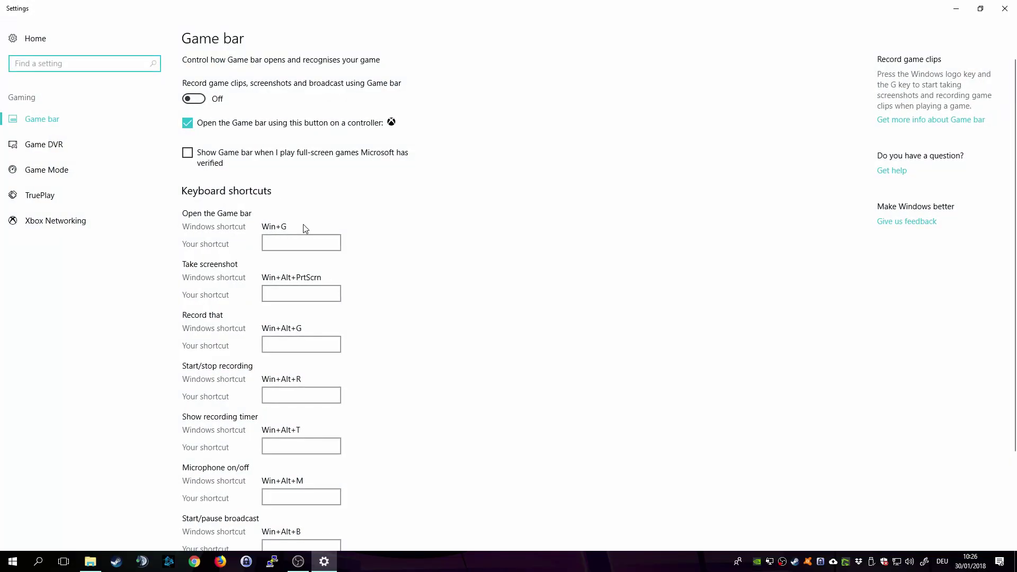
left_click(194, 99)
left_click(404, 184)
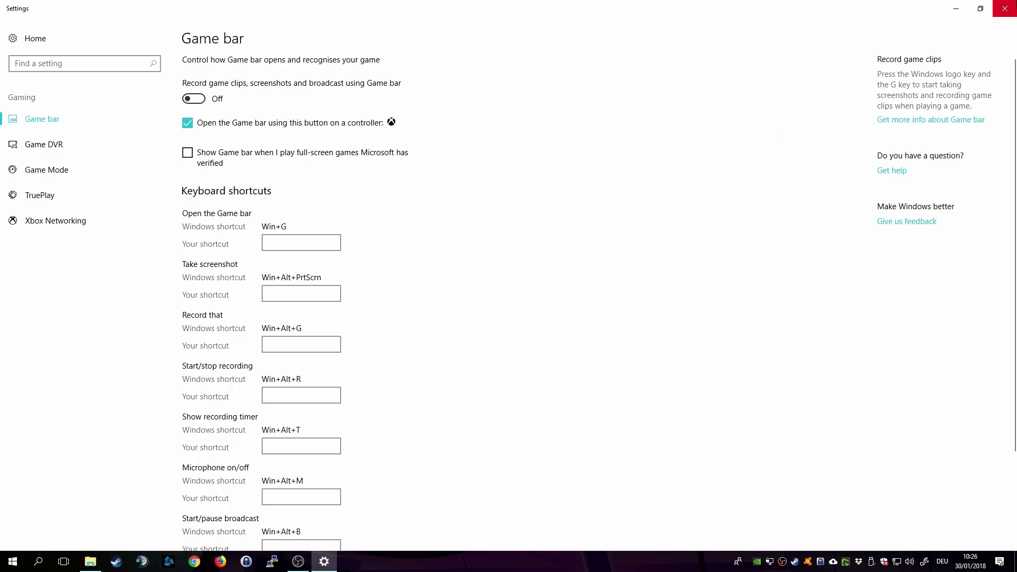
left_click(1004, 8)
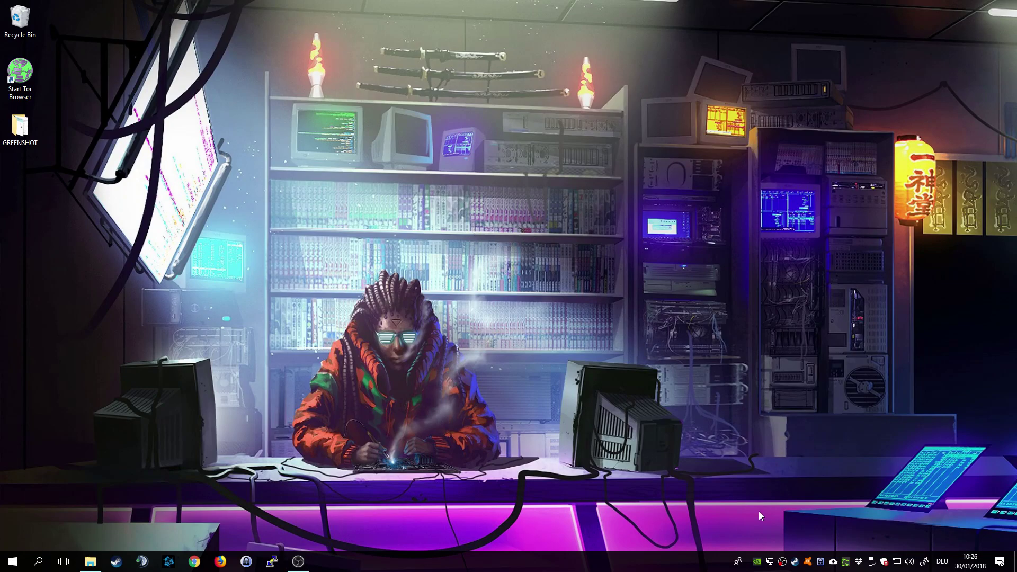
- Open NVIDIA GeForce Experience
right_click(758, 563)
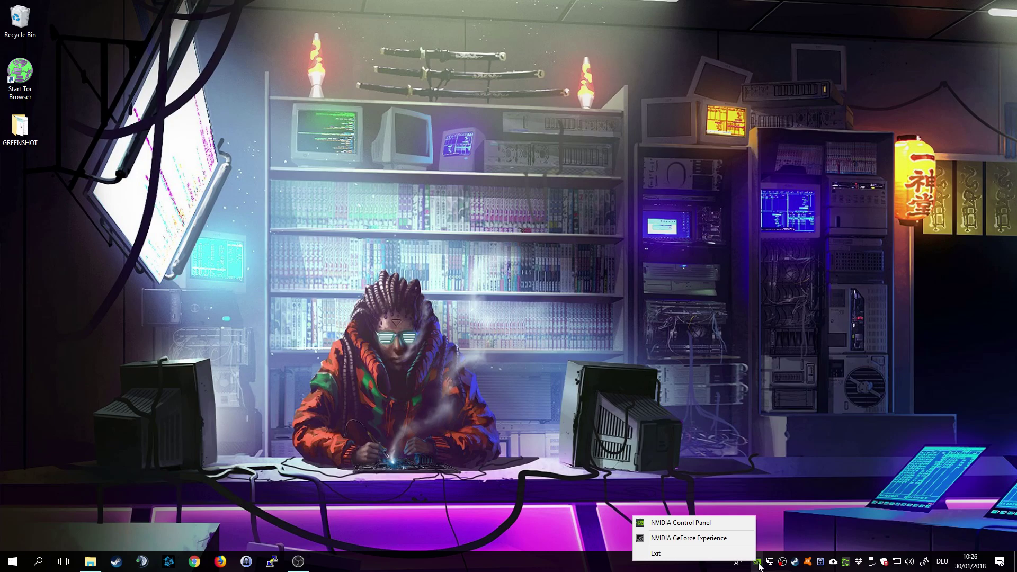
left_click(760, 565)
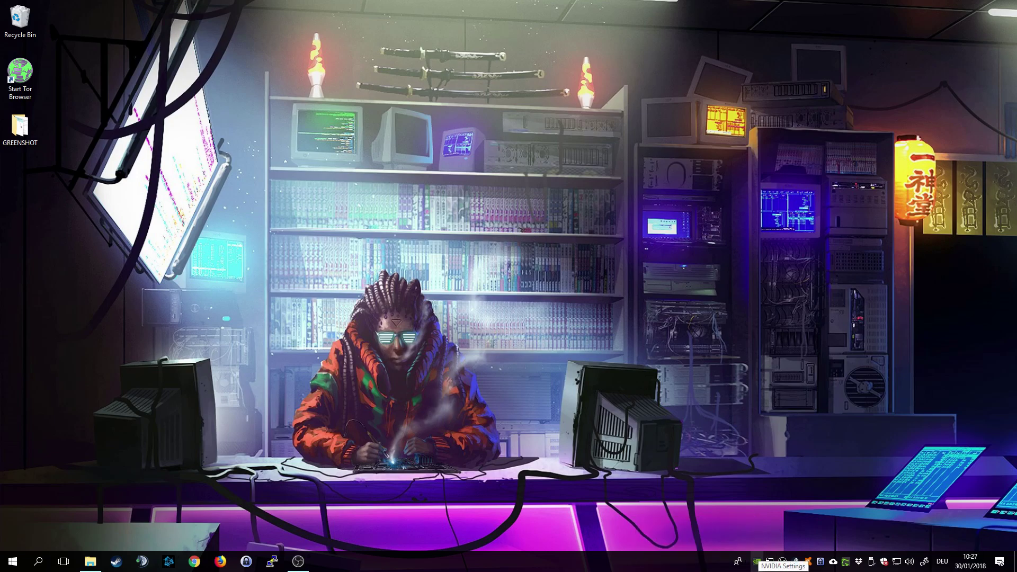
right_click(757, 563)
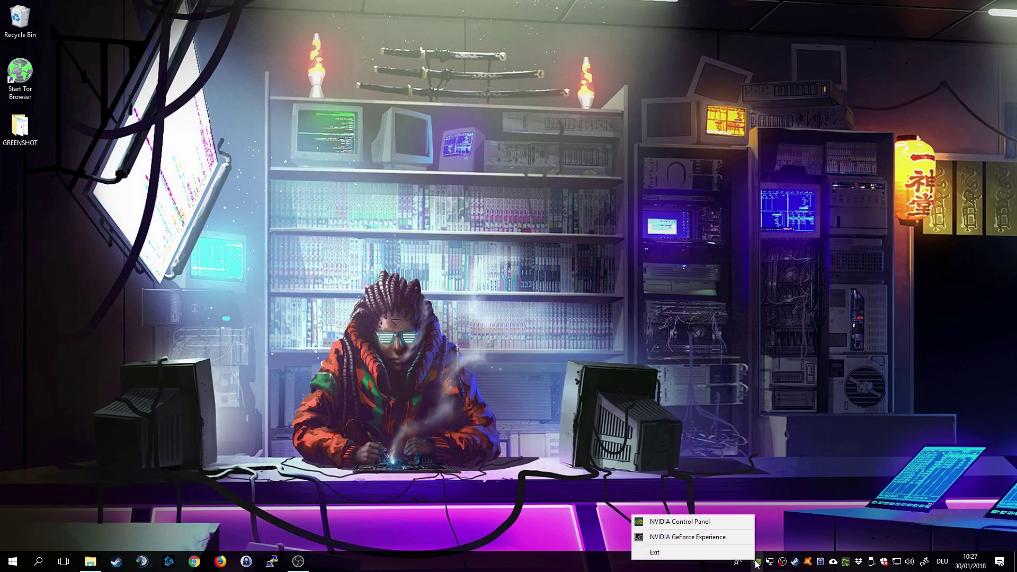
left_click(679, 538)
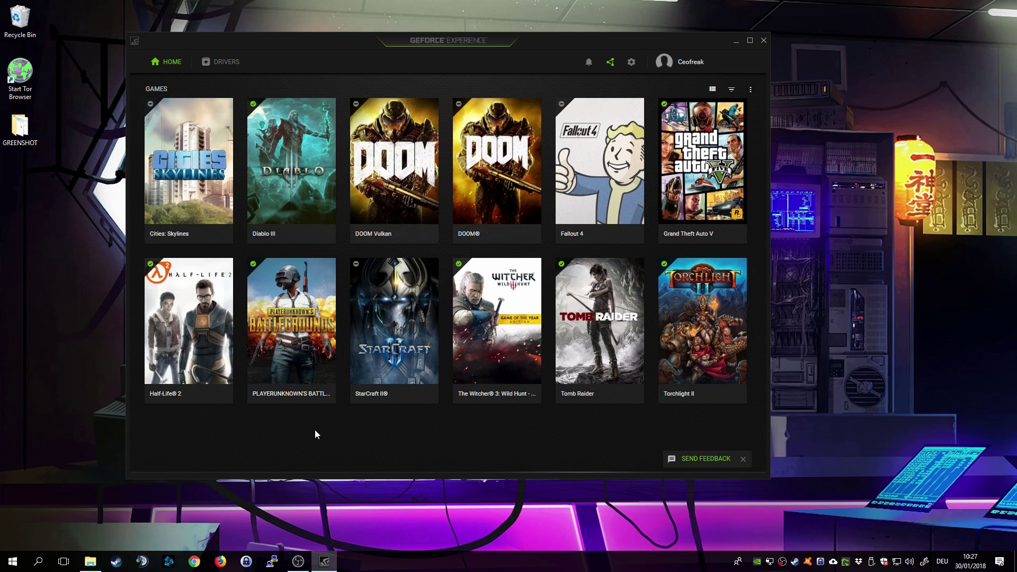
- View the optimisation details of PLAYERUNKNOWN'S BATTLEGROUNDS and of Fallout 4, and return to the games list
mouse_move(308, 366)
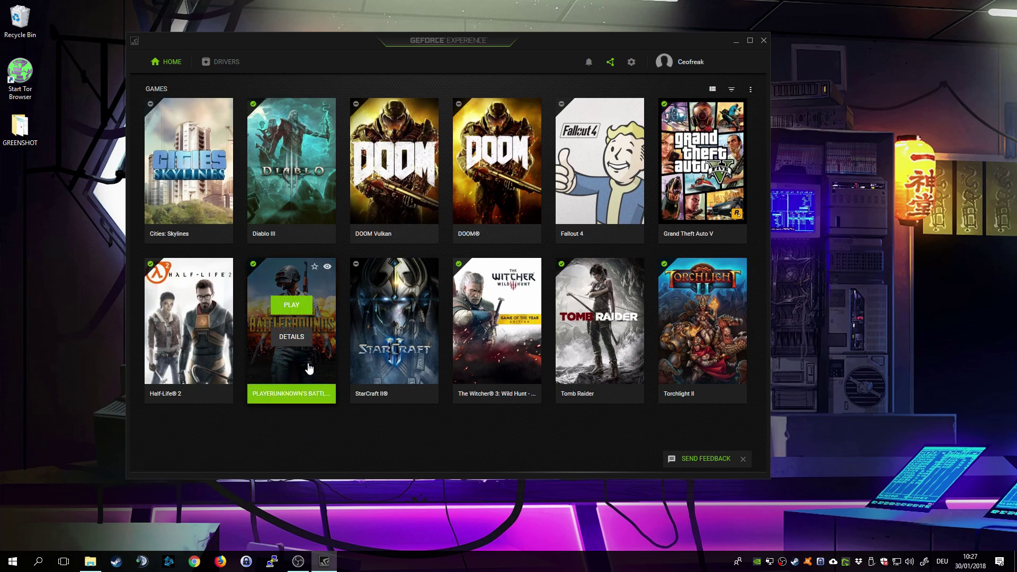
left_click(291, 341)
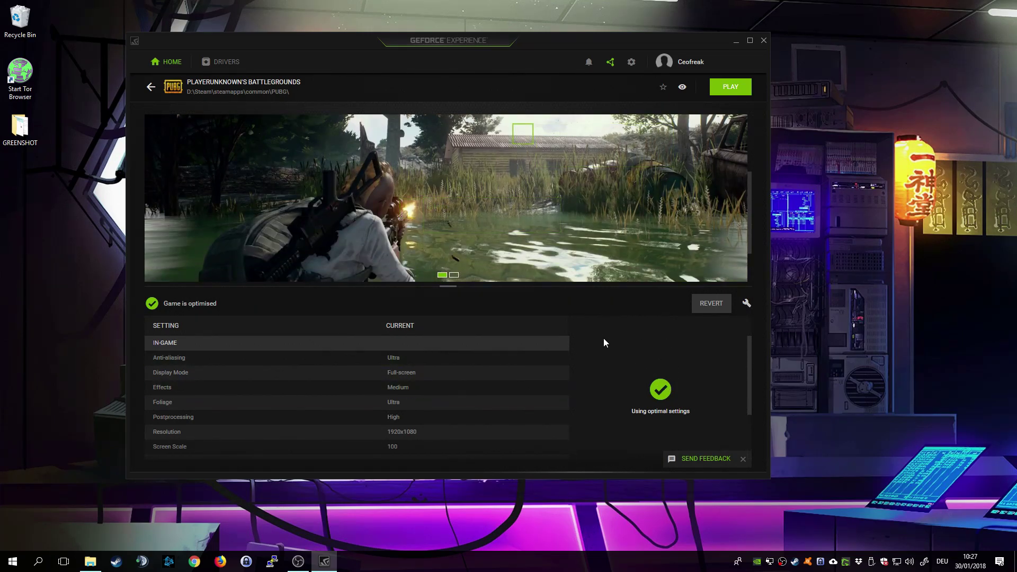
left_click(149, 90)
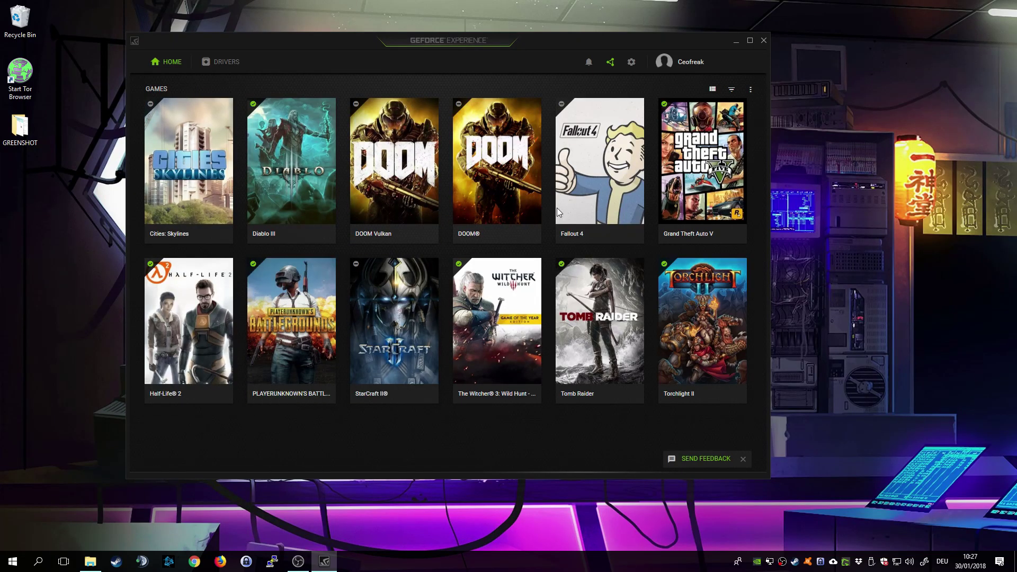
left_click(601, 183)
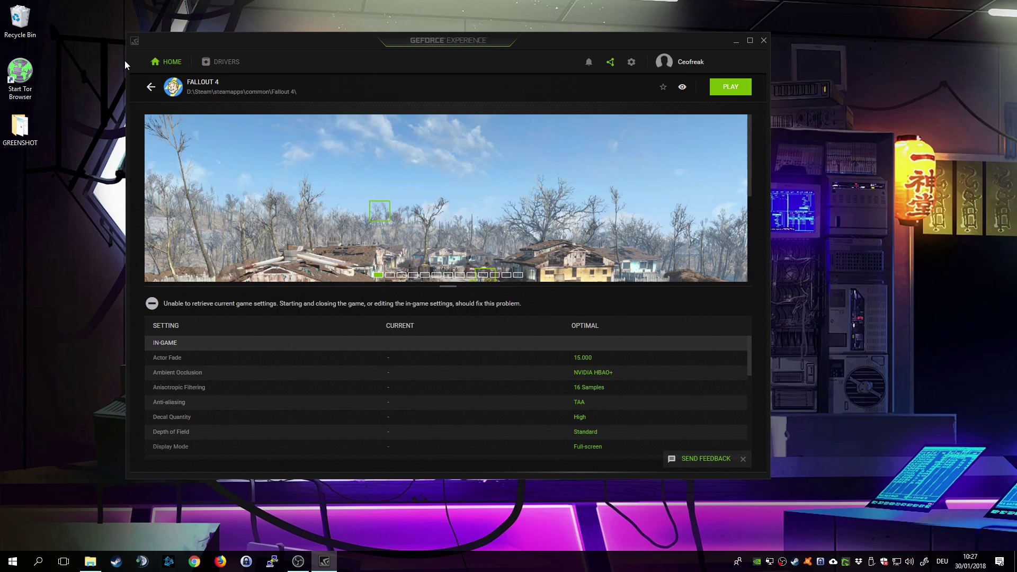
left_click(151, 87)
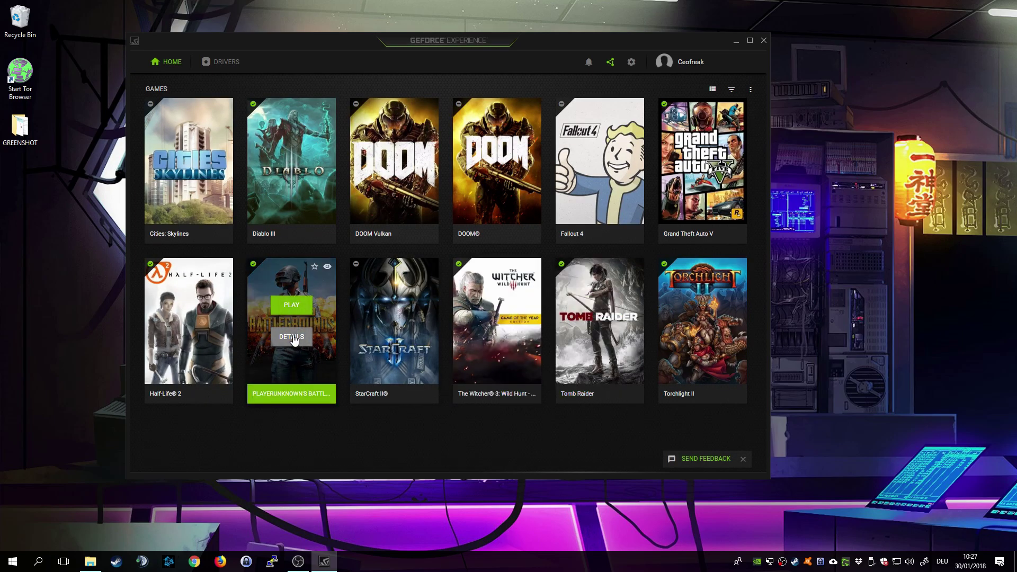
- Review the full list of PLAYERUNKNOWN'S BATTLEGROUNDS in-game and NVIDIA settings, and close GeForce Experience
left_click(292, 337)
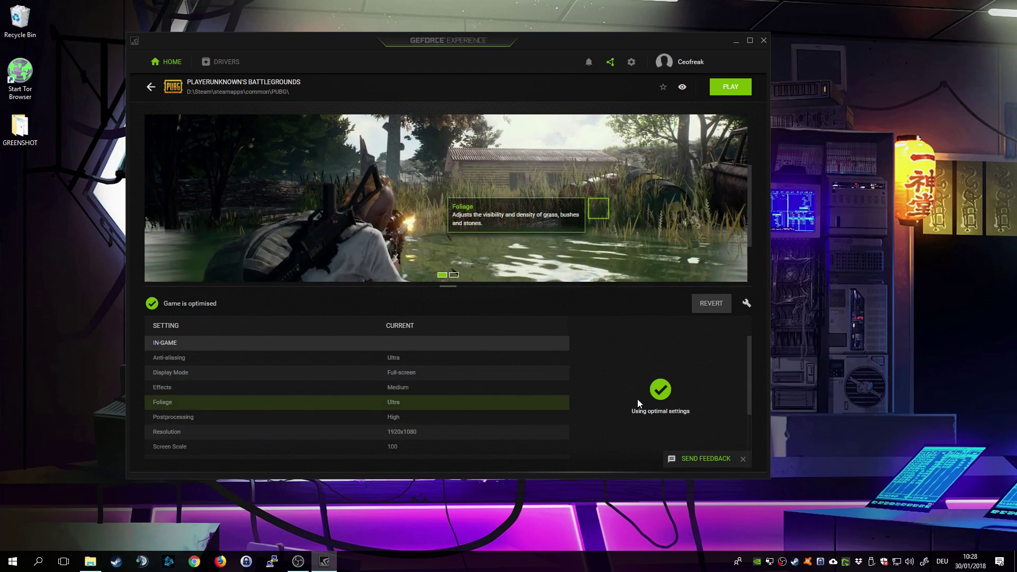
scroll(367, 393, "down", 2)
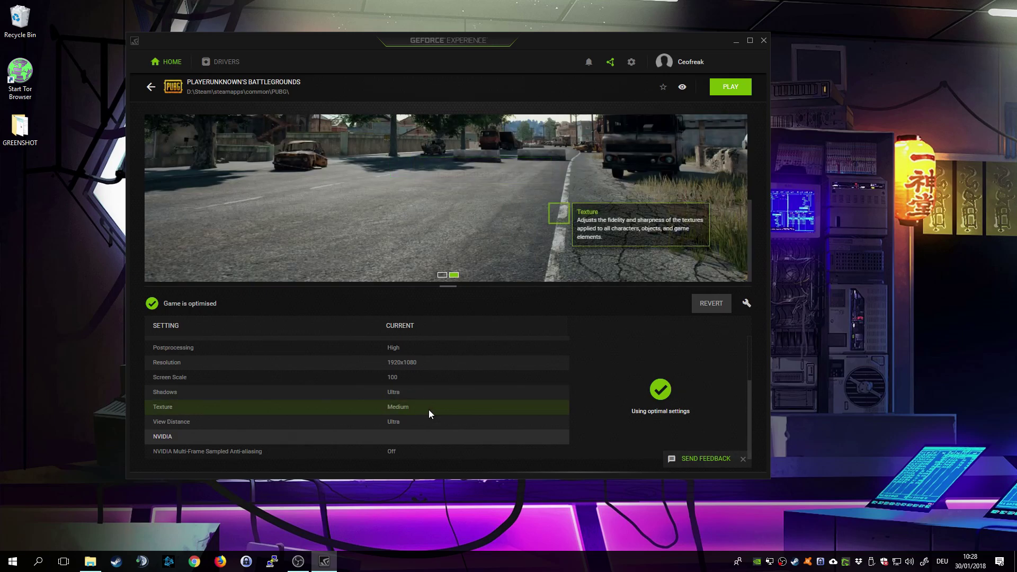
scroll(520, 414, "up", 2)
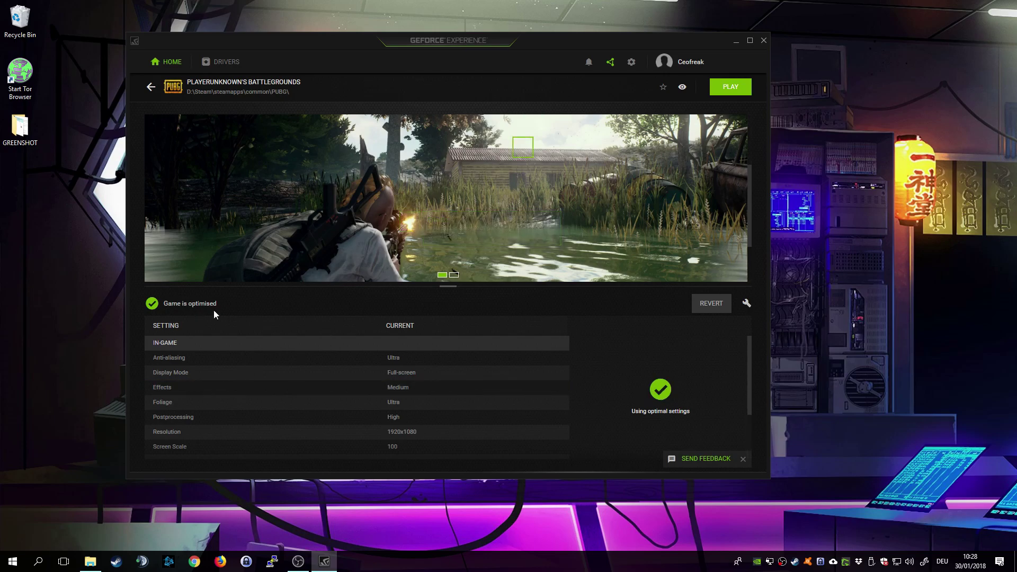
left_click(763, 40)
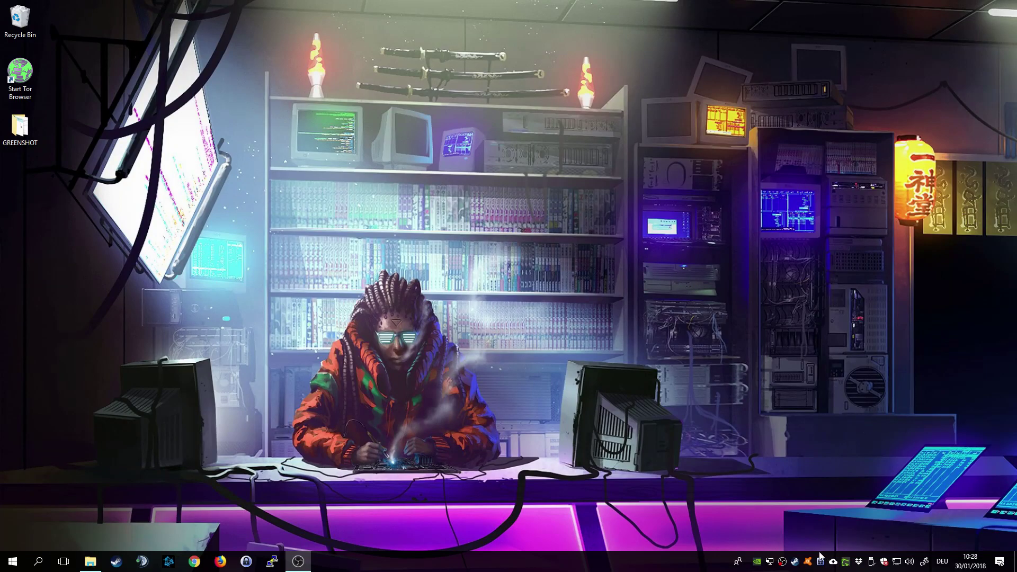
right_click(794, 561)
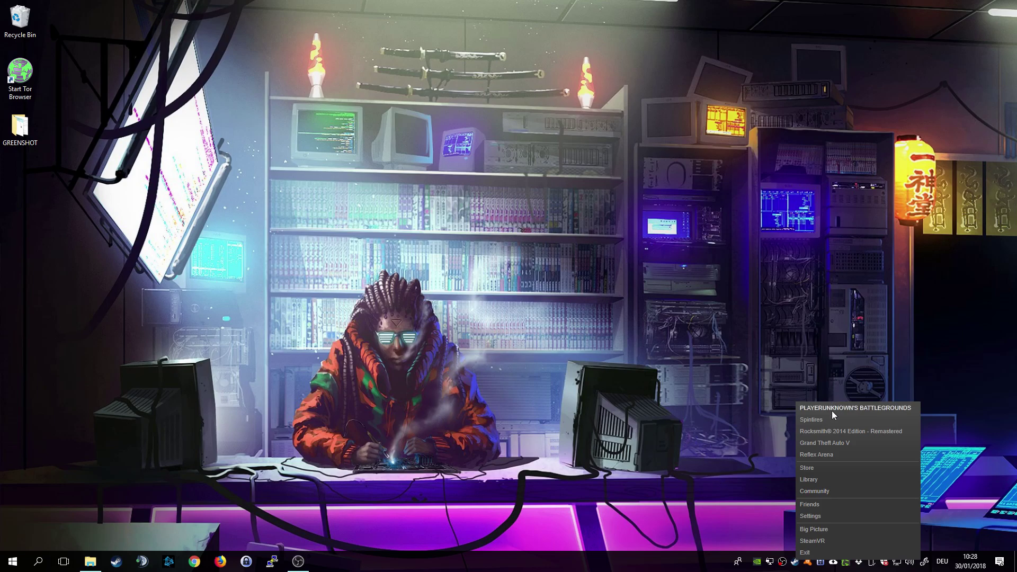
left_click(726, 394)
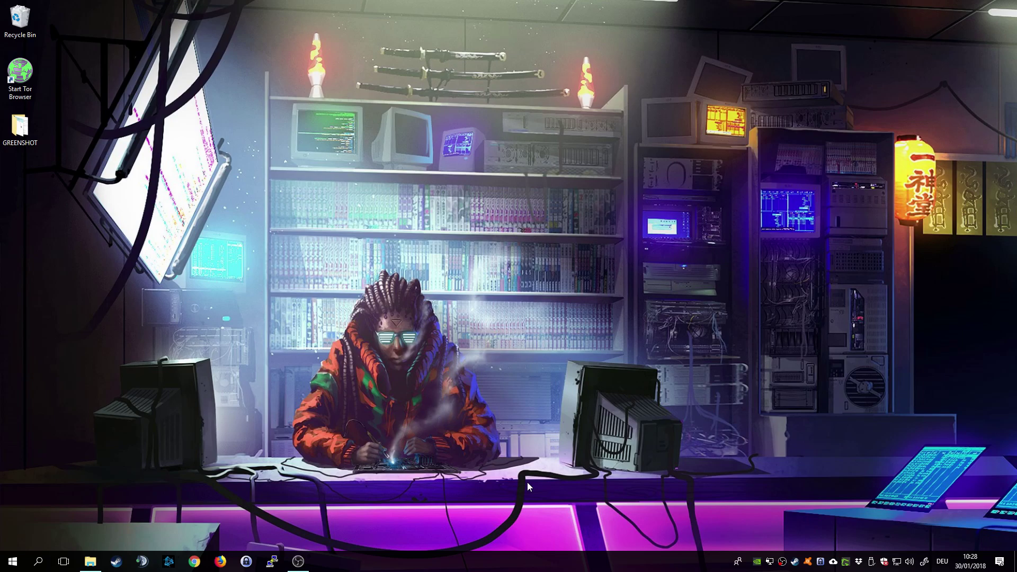